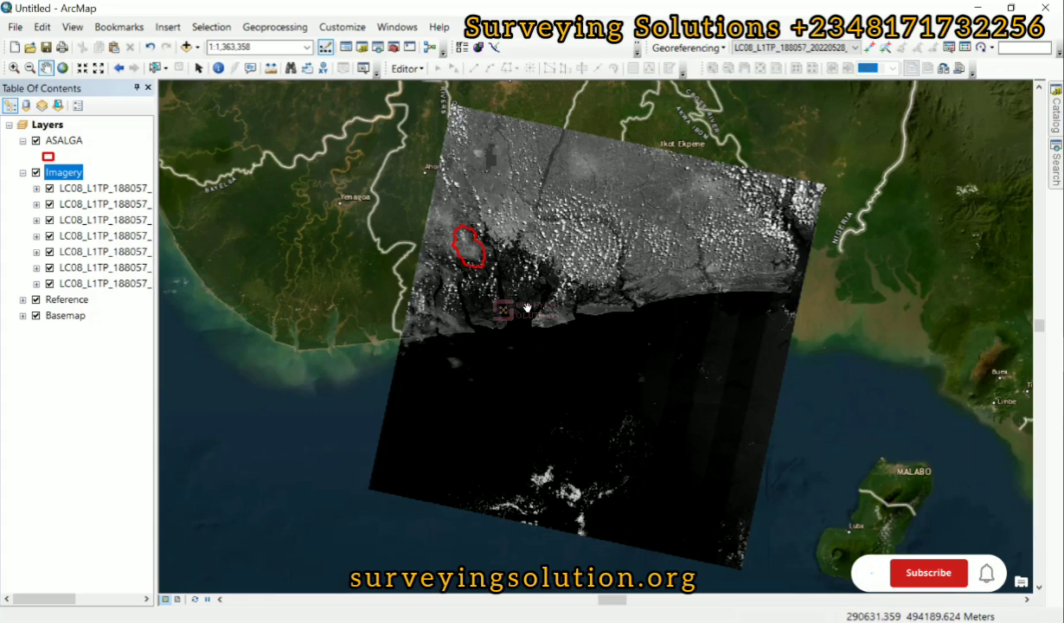
Open ArcToolbox and expand Data Management Tools > Raster > Raster Processing.
left_click(271, 31)
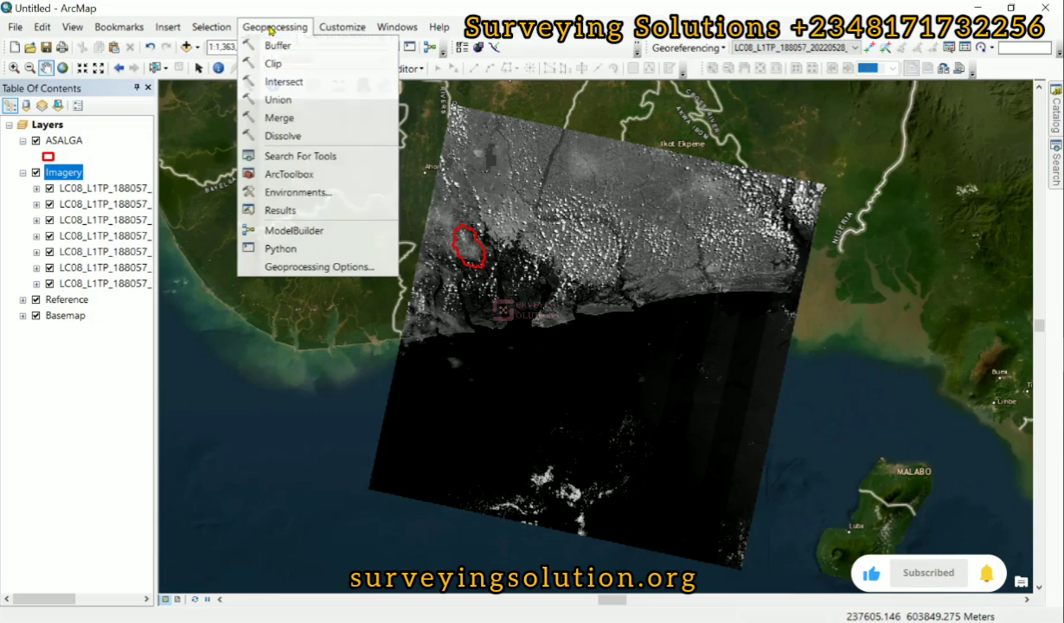
left_click(313, 172)
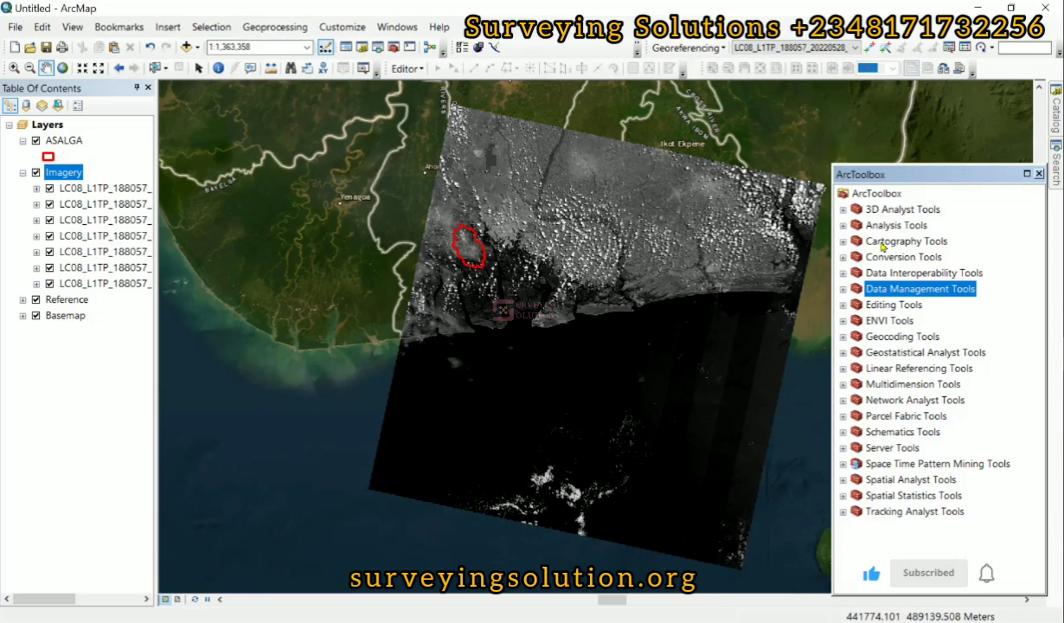
left_click(844, 289)
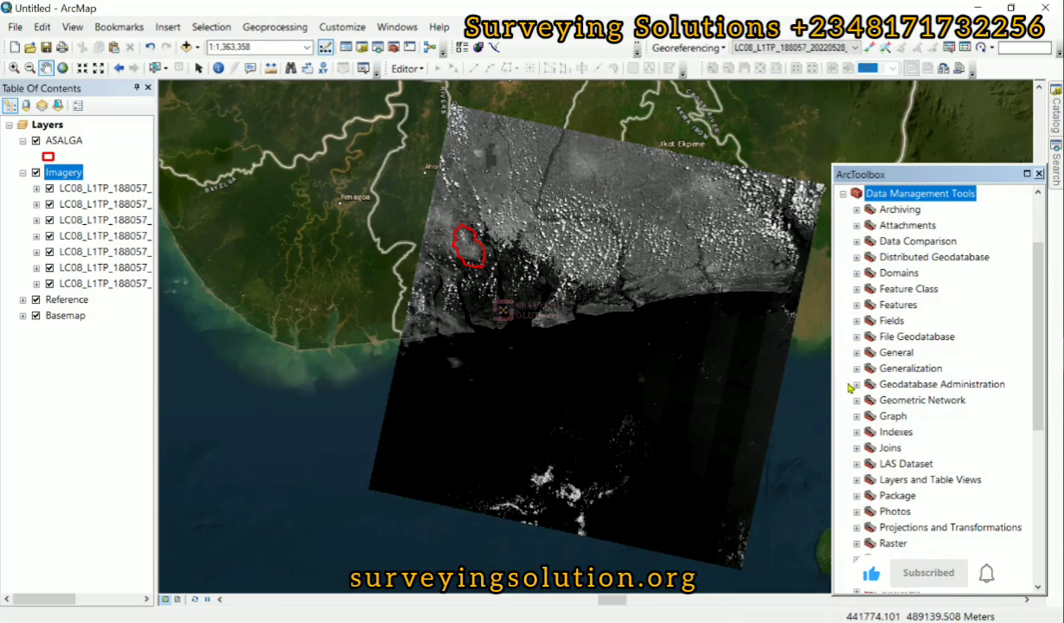
scroll(860, 451, "down", 4)
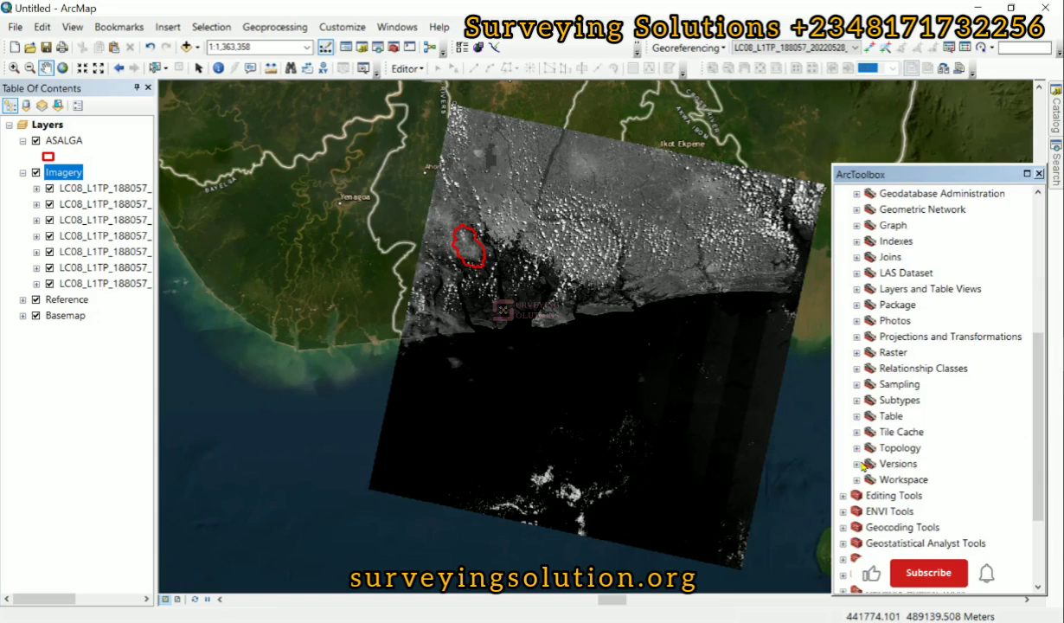
left_click(856, 340)
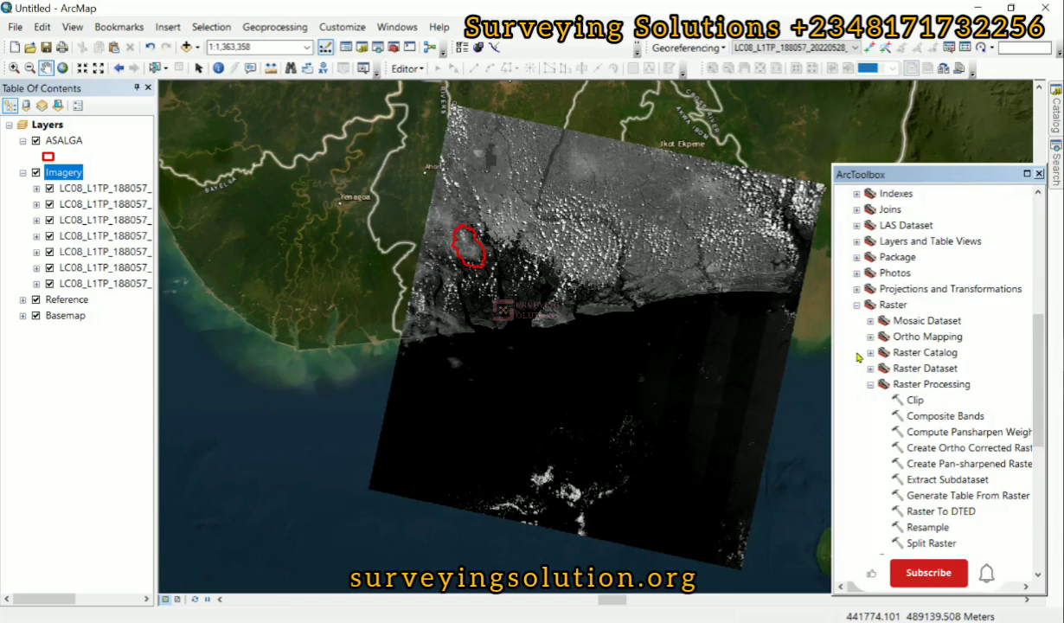
Open the Clip raster tool, bring out the Search pane, then close Clip unused.
double_click(914, 401)
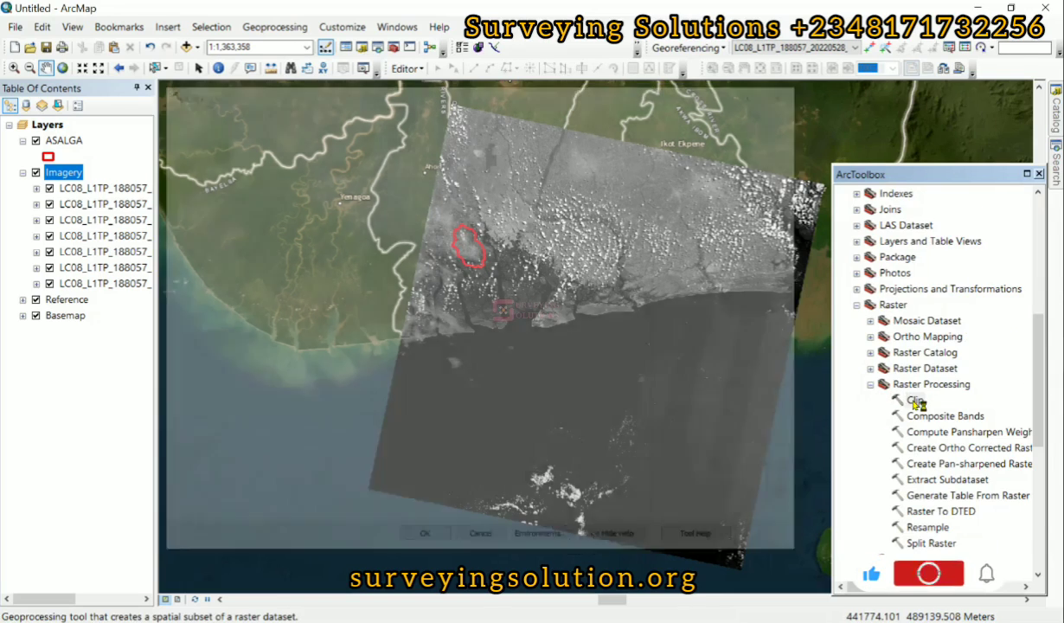
left_click(1057, 164)
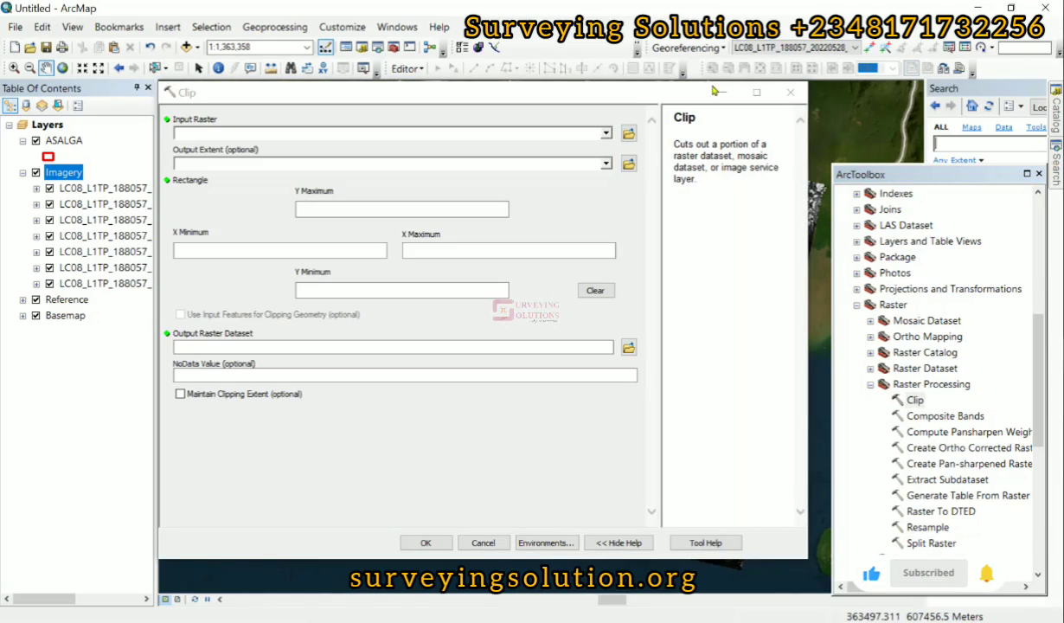
left_click(797, 93)
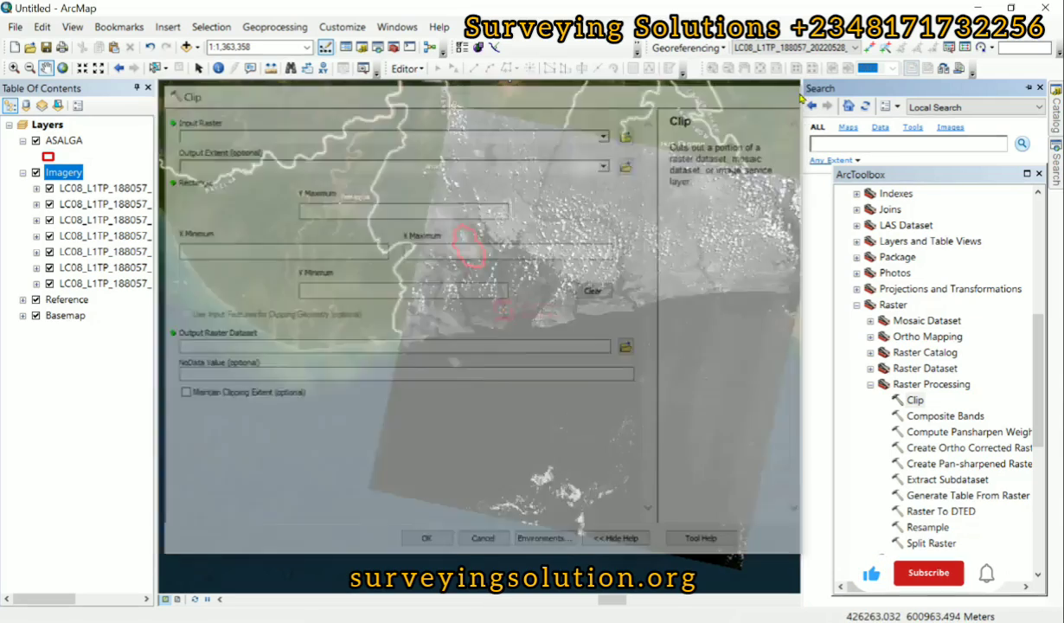
Close the toolbox, search for 'clip raster', and open the Clip (Data Management) result.
left_click(1040, 174)
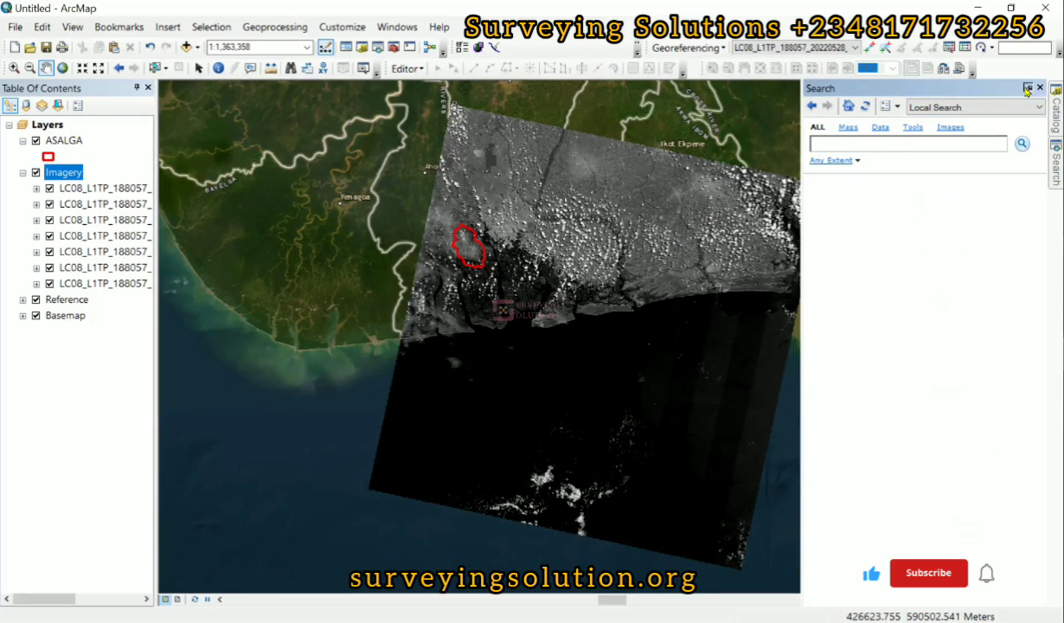
left_click(868, 145)
type("c")
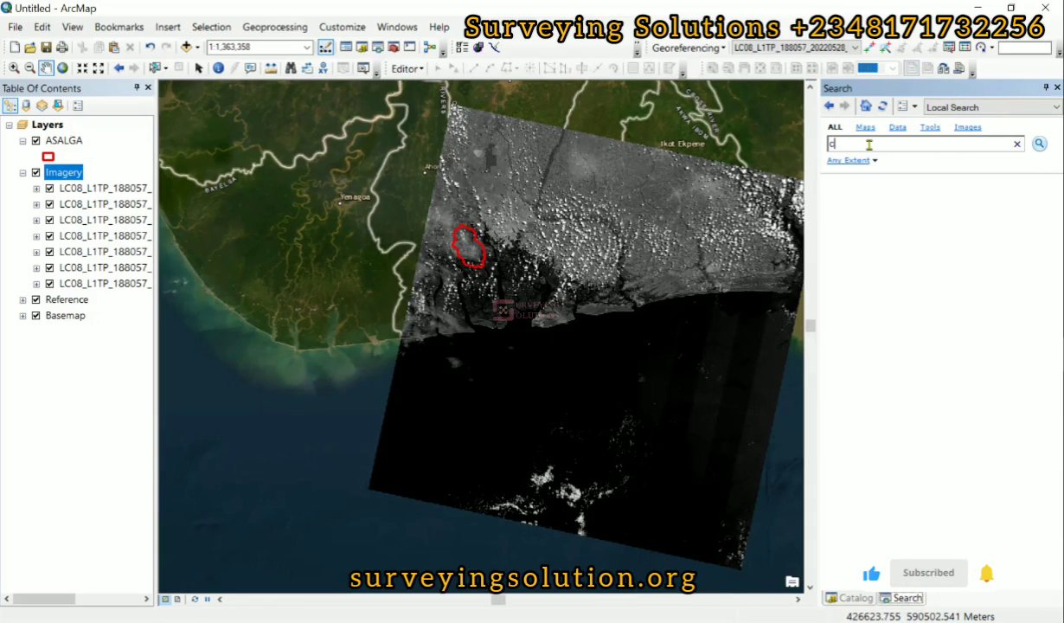
type("lip")
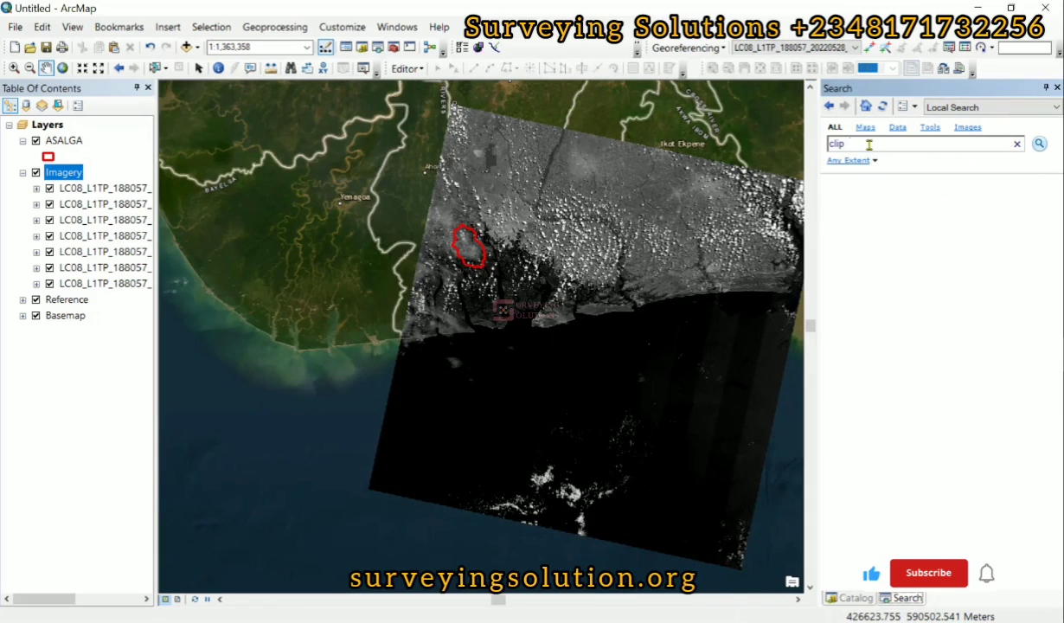
type(" raster")
key("Return")
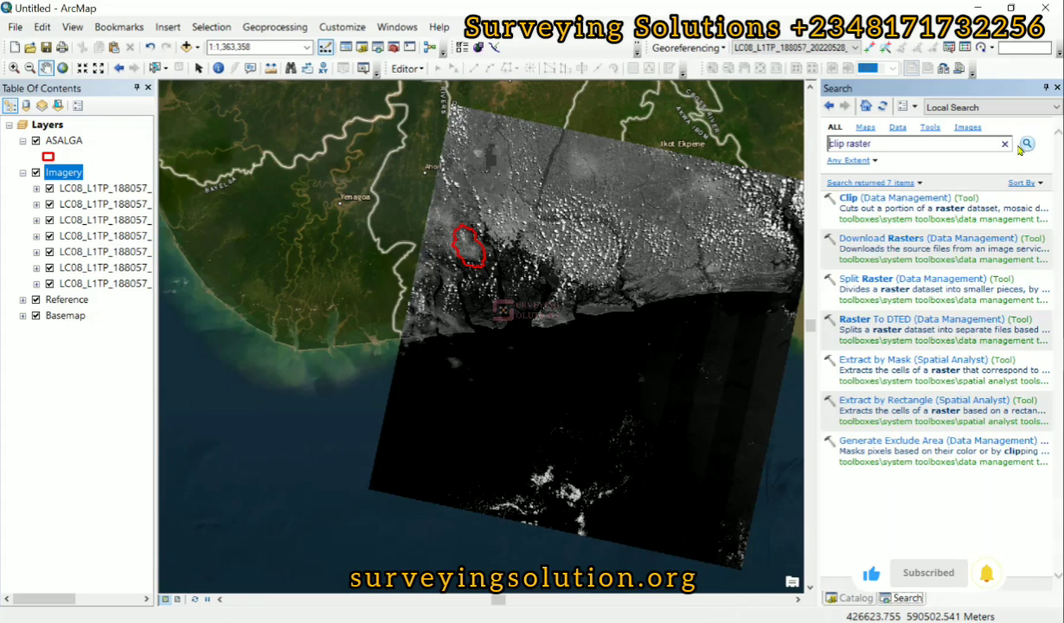
left_click(892, 202)
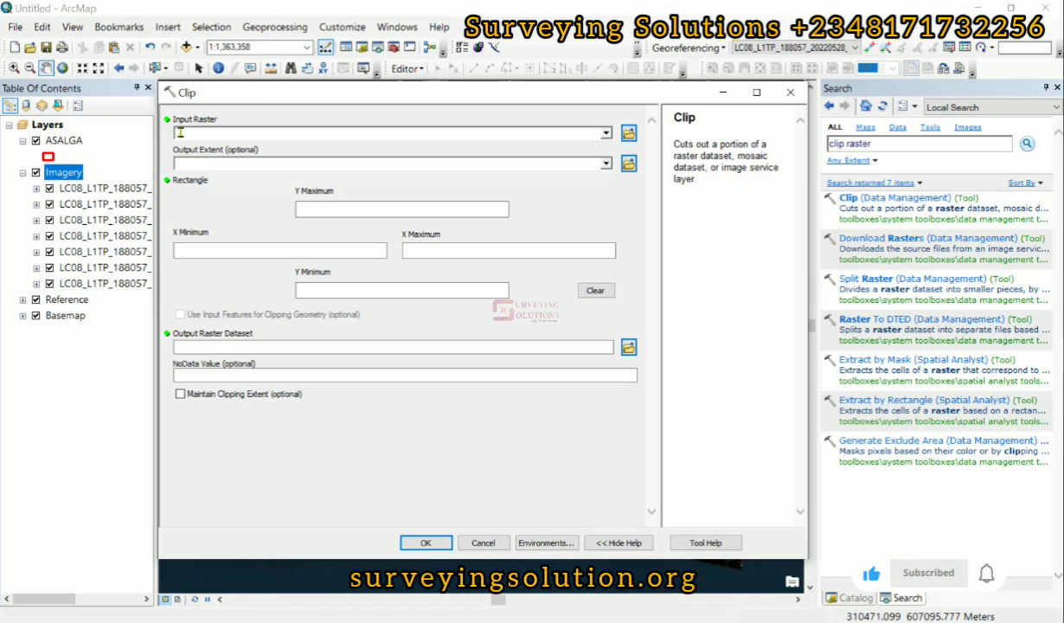
Choose LC08_L1TP_188057_20220528_20220603_02_T1_B7.TIF as the Clip input raster.
left_click(607, 133)
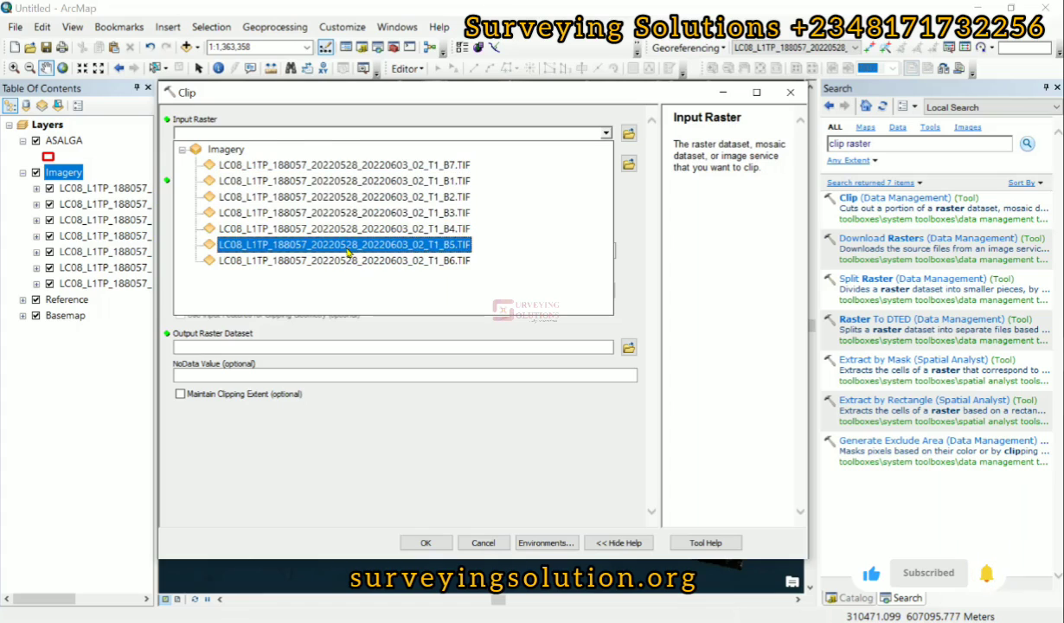
left_click(342, 171)
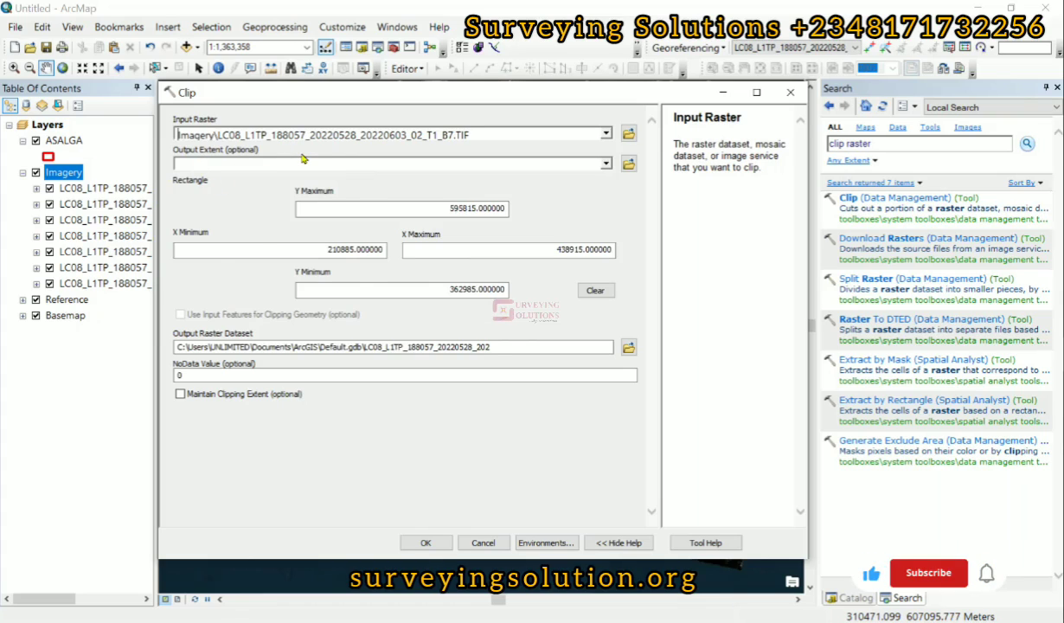
left_click(304, 162)
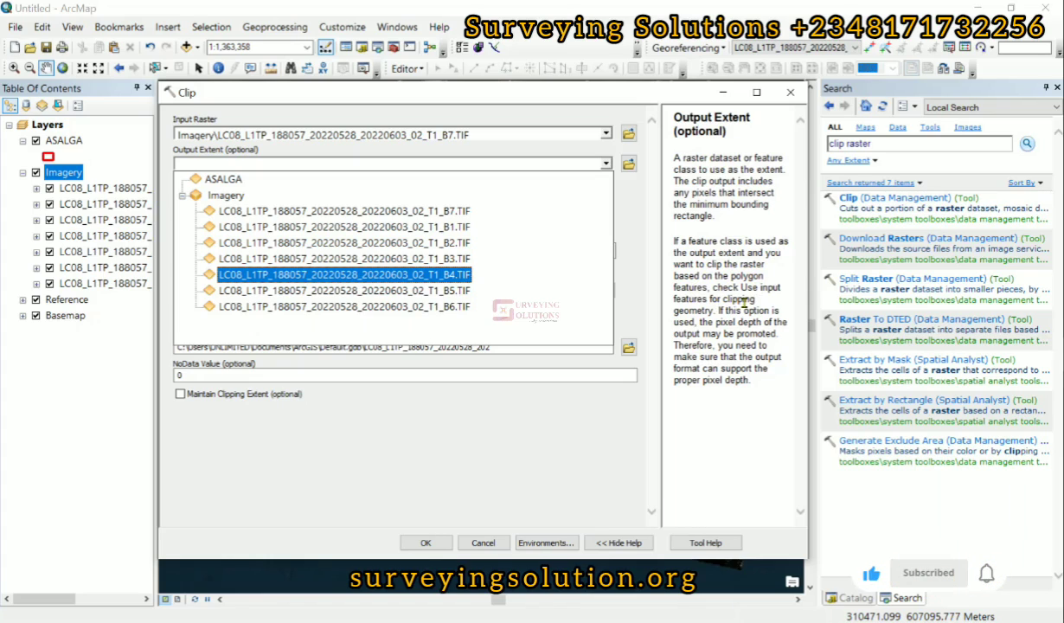
Set ASALGA as output extent and enable 'Use Input Features for Clipping Geometry'.
left_click(229, 179)
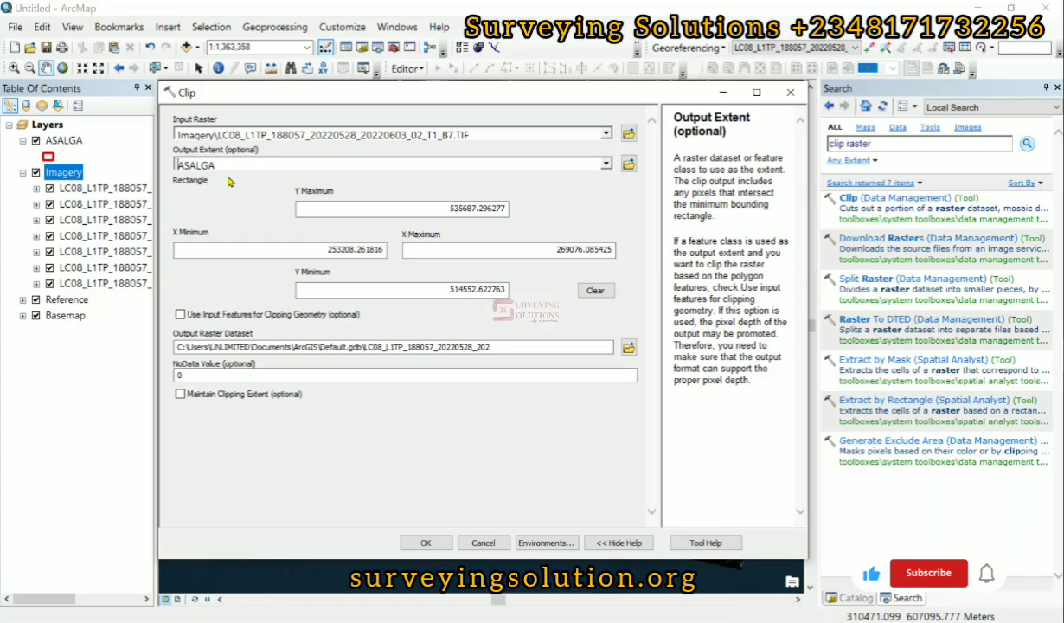
left_click(181, 315)
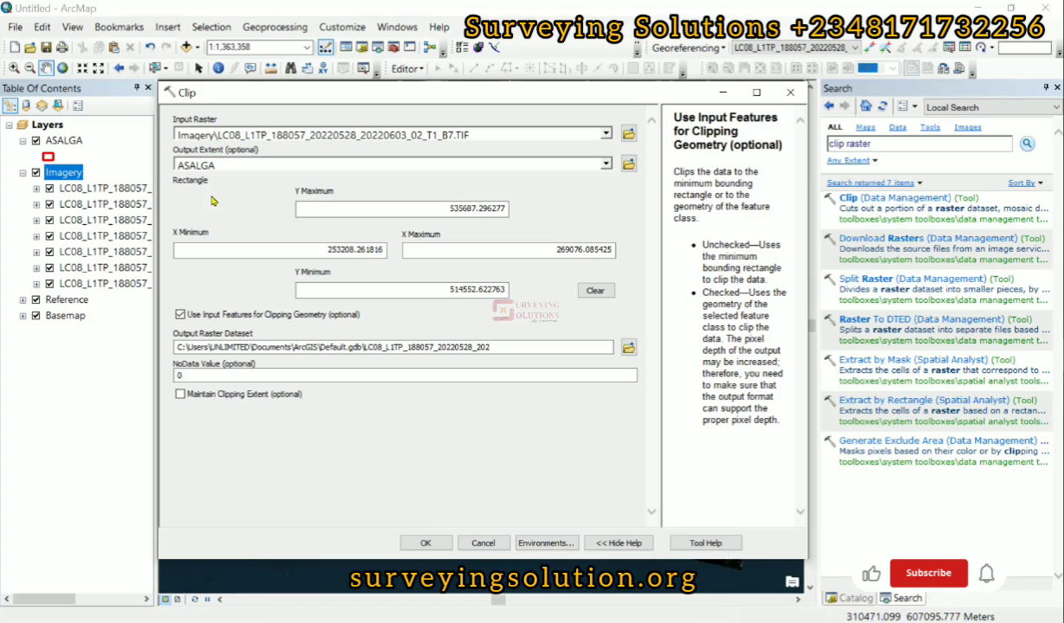
left_click(597, 162)
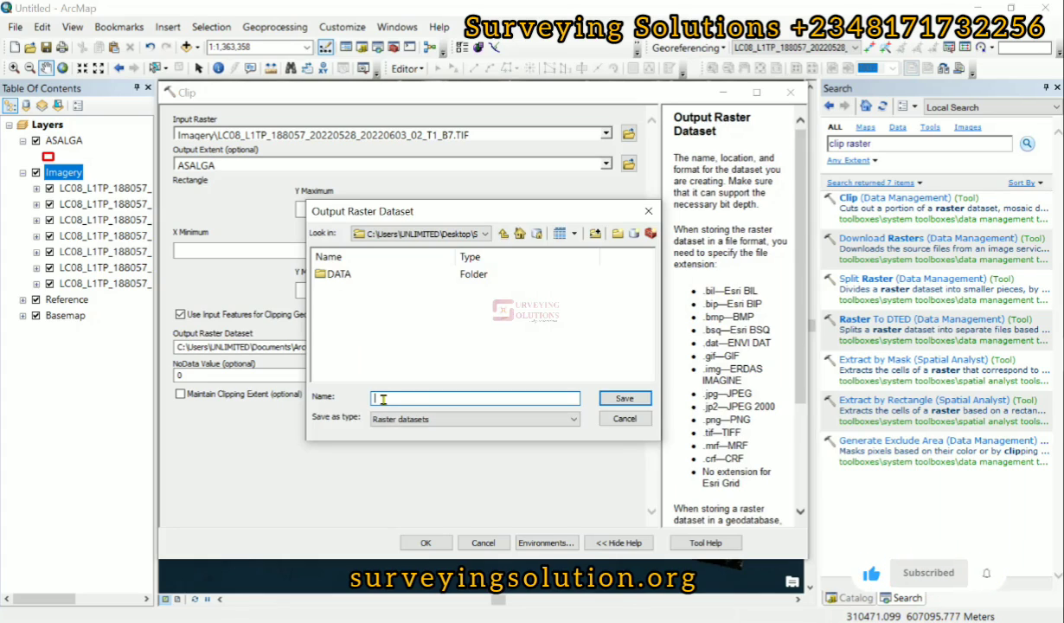
Name the output raster Clip_ASALGA as a Raster dataset in the Clip Raster folder.
type("Clipped_ASALGA")
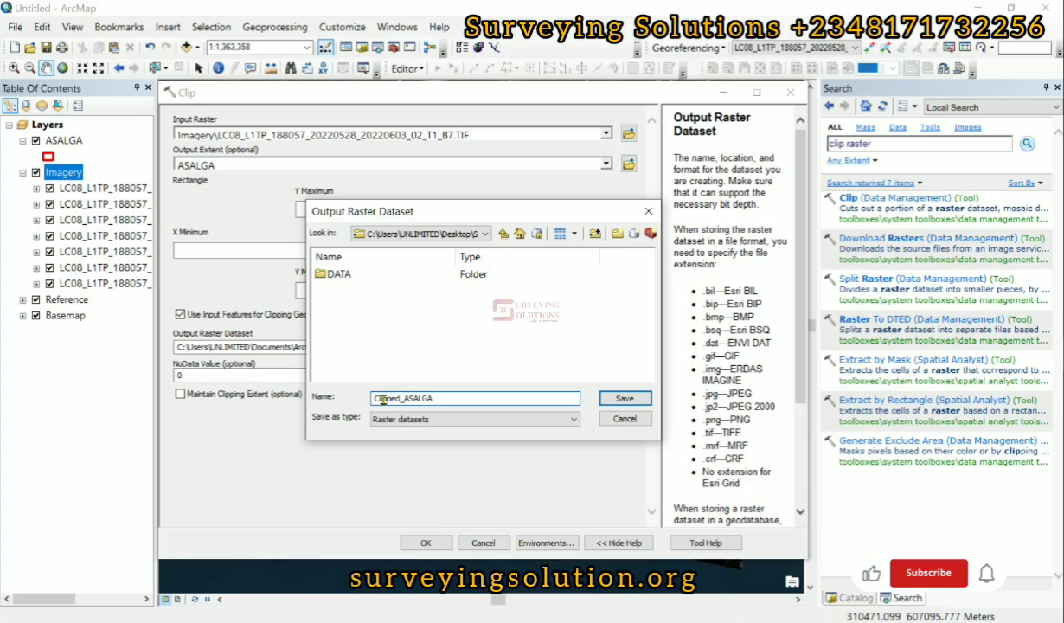
left_click(418, 419)
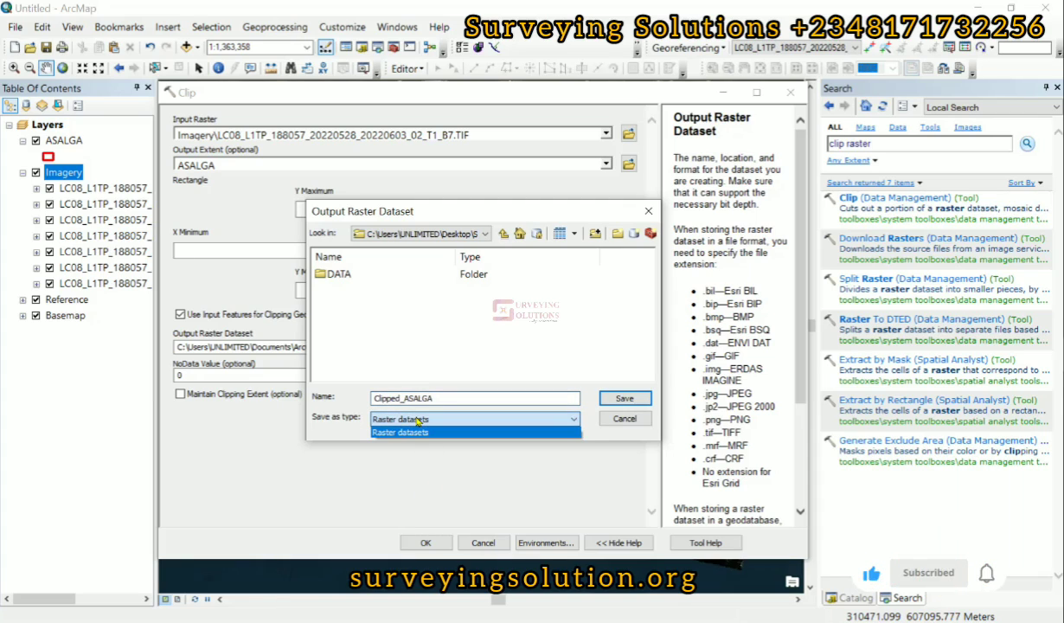
left_click(621, 398)
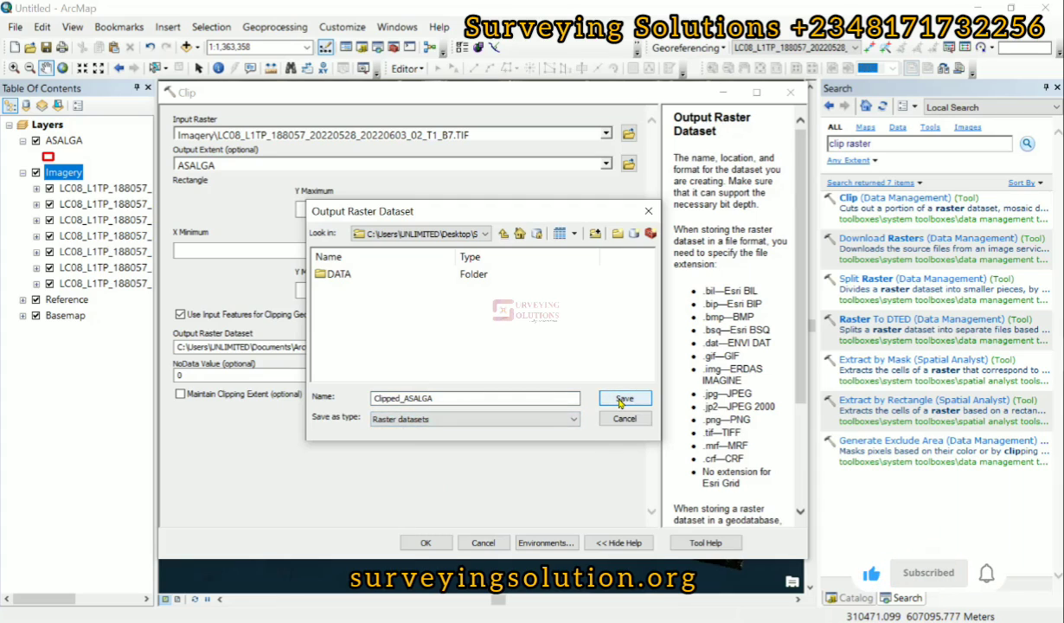
left_click(621, 399)
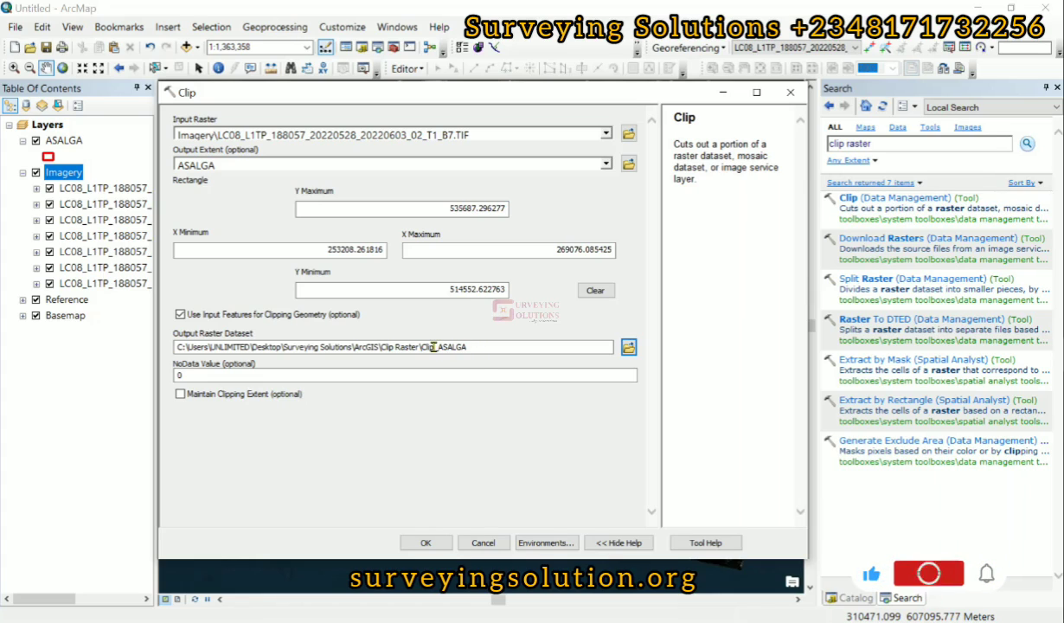
Run Clip, hide the Search pane, and zoom to the new Clip_ASALGA layer.
left_click(424, 543)
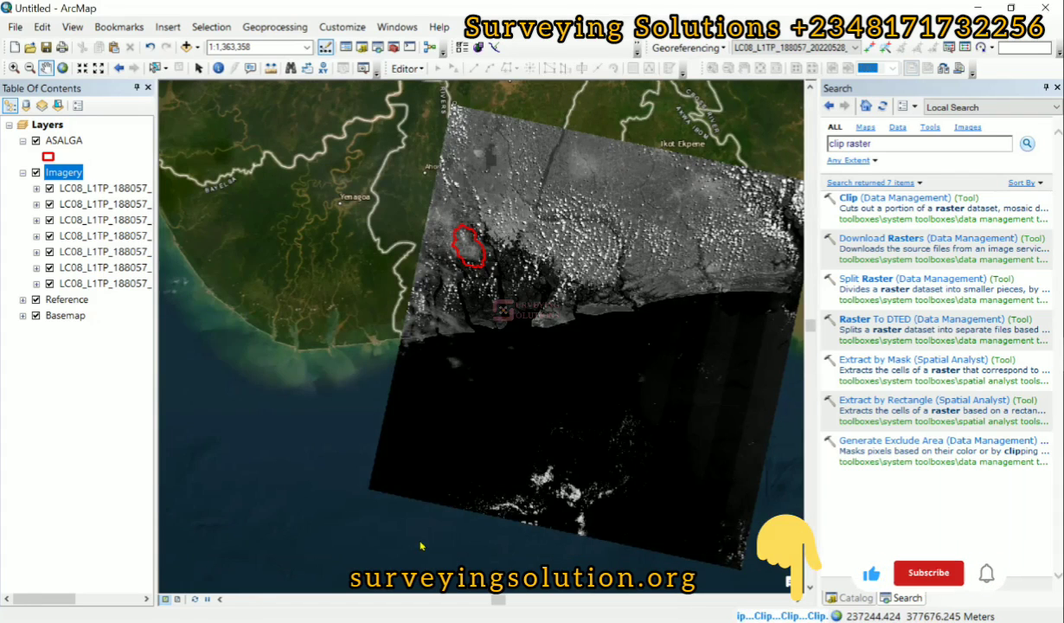
left_click(1046, 88)
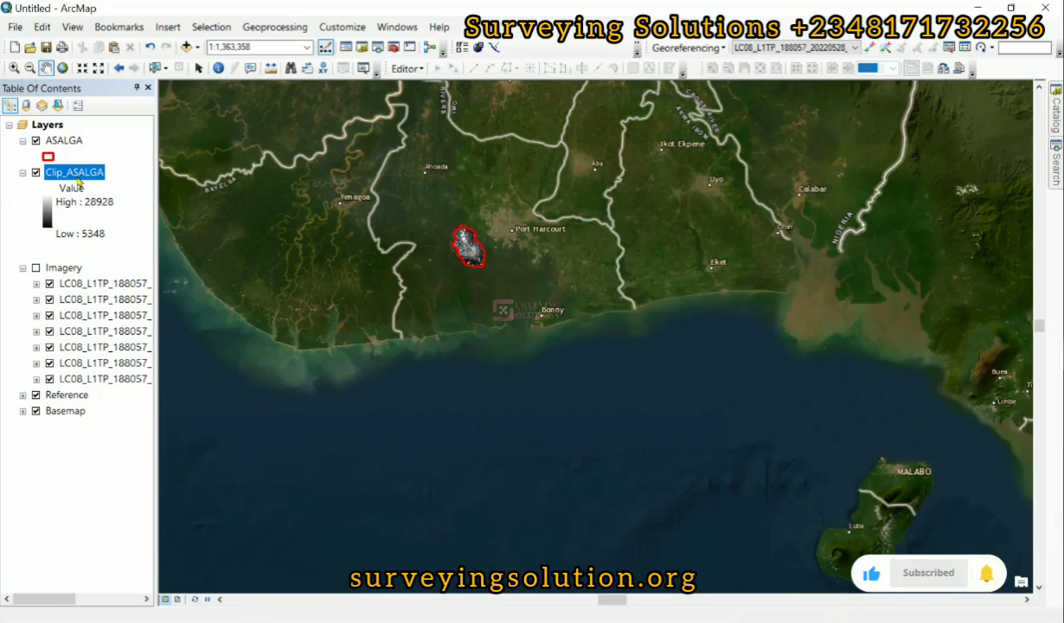
right_click(83, 173)
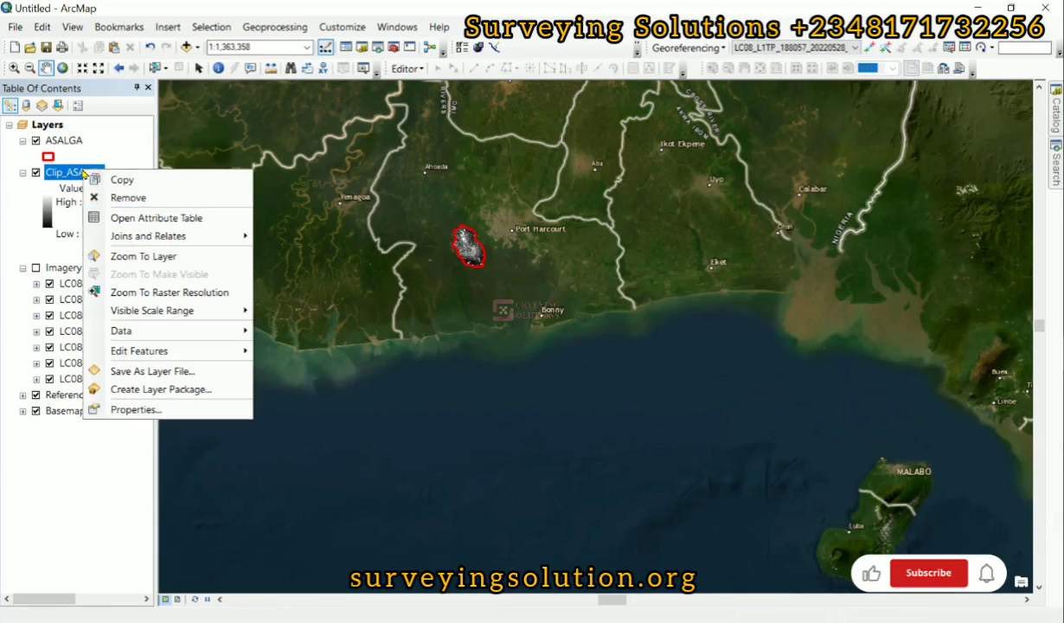
left_click(144, 257)
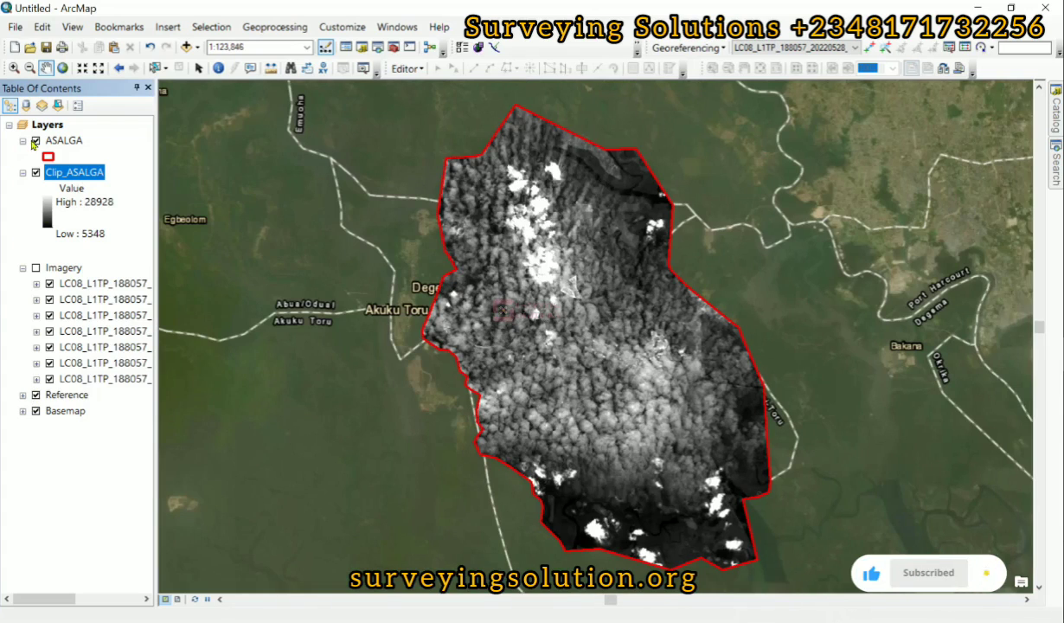
left_click(35, 141)
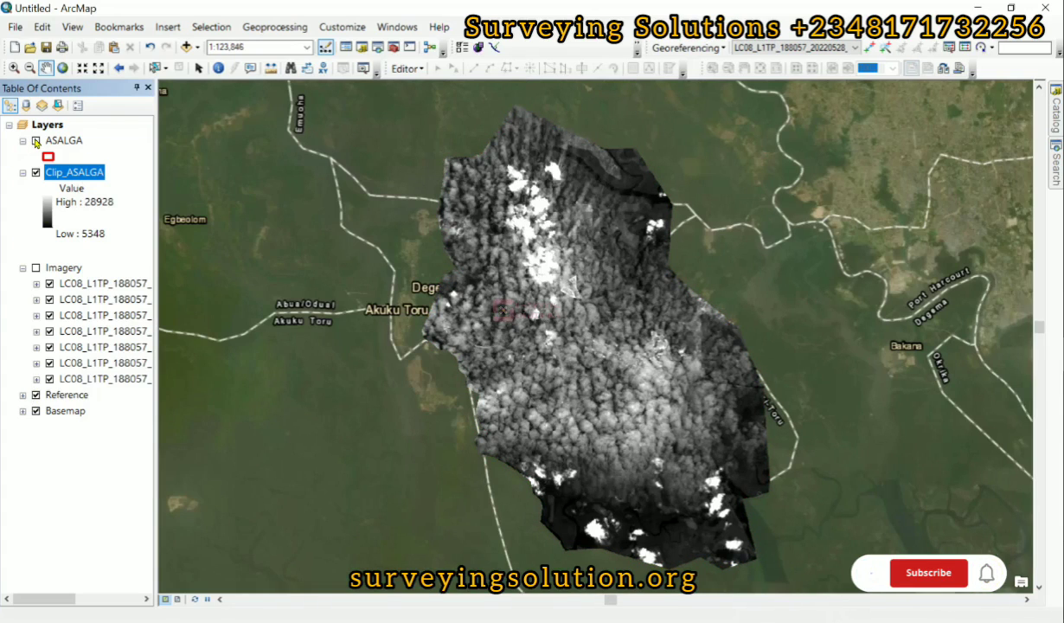
left_click(36, 141)
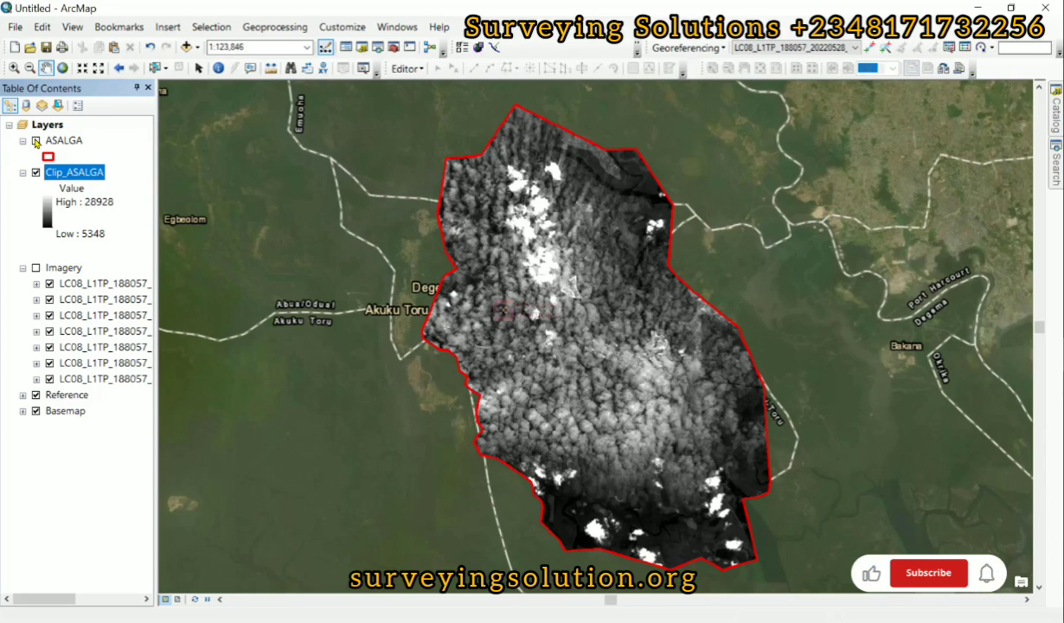
left_click(36, 141)
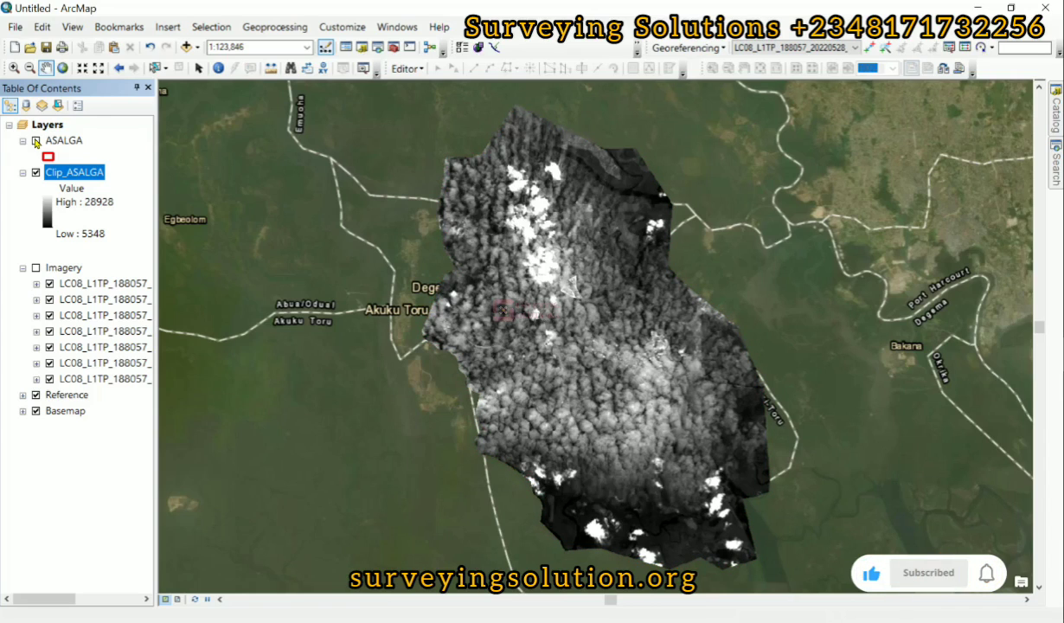
left_click(36, 141)
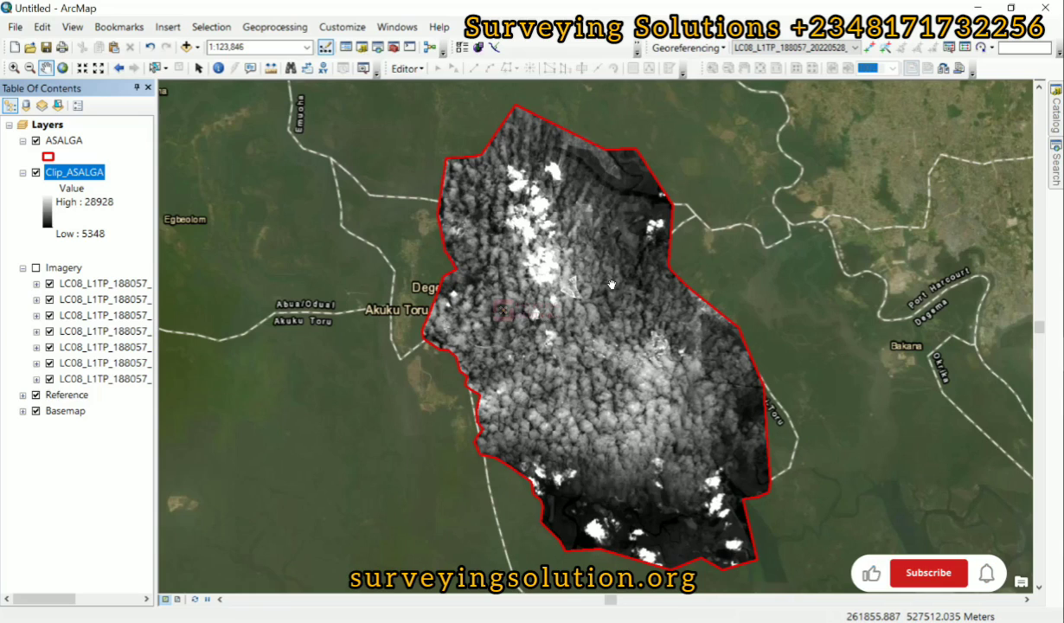
mouse_move(612, 285)
left_mouse_down()
mouse_move(608, 252)
mouse_move(603, 270)
left_mouse_up()
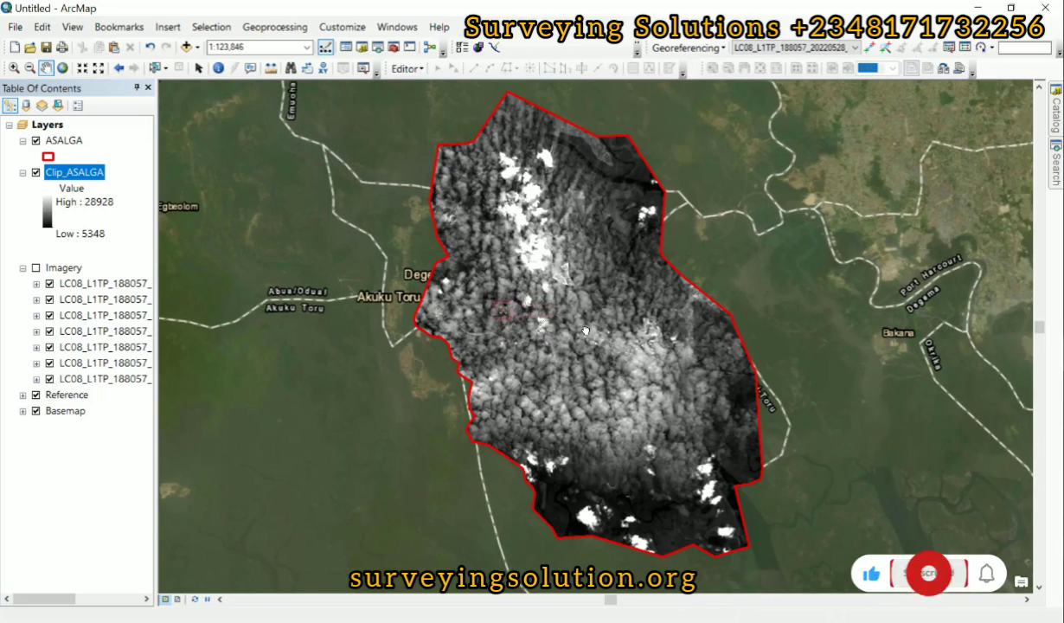